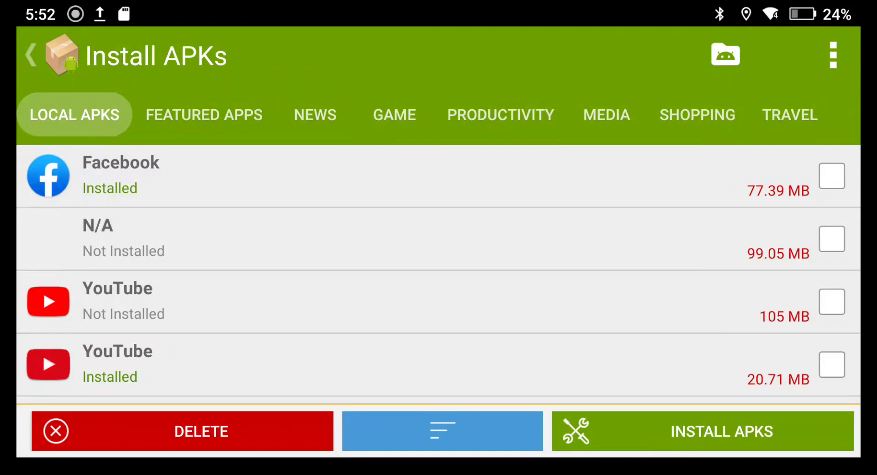
Step: Mark the 105 MB not-installed YouTube APK in Local APKs and start installing it
{"action": "mouse_move", "coordinate": [681, 330]}
{"action": "left_mouse_down"}
{"action": "mouse_move", "coordinate": [694, 198]}
{"action": "mouse_move", "coordinate": [733, 108]}
{"action": "left_mouse_up"}
{"action": "mouse_move", "coordinate": [677, 268]}
{"action": "left_mouse_down"}
{"action": "mouse_move", "coordinate": [683, 211]}
{"action": "mouse_move", "coordinate": [678, 360]}
{"action": "mouse_move", "coordinate": [675, 319]}
{"action": "left_mouse_up"}
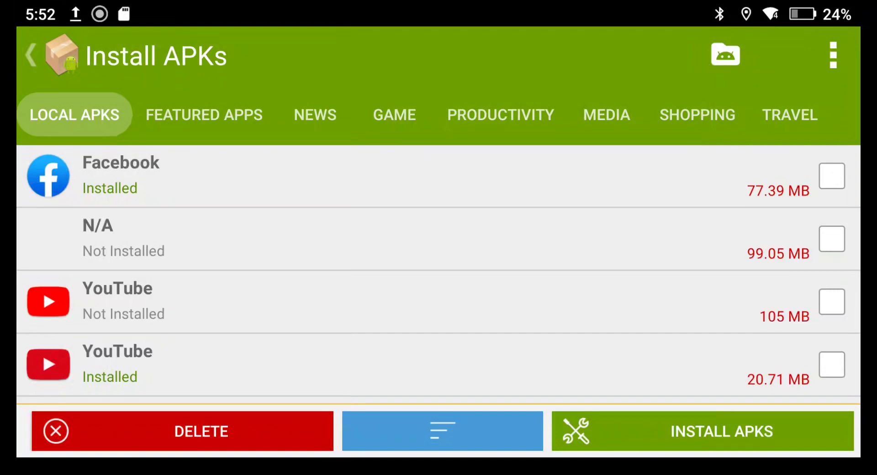
{"action": "left_click", "coordinate": [831, 301]}
{"action": "mouse_move", "coordinate": [479, 382]}
{"action": "left_mouse_down"}
{"action": "mouse_move", "coordinate": [511, 295]}
{"action": "mouse_move", "coordinate": [549, 232]}
{"action": "left_mouse_up"}
{"action": "left_click", "coordinate": [715, 431]}
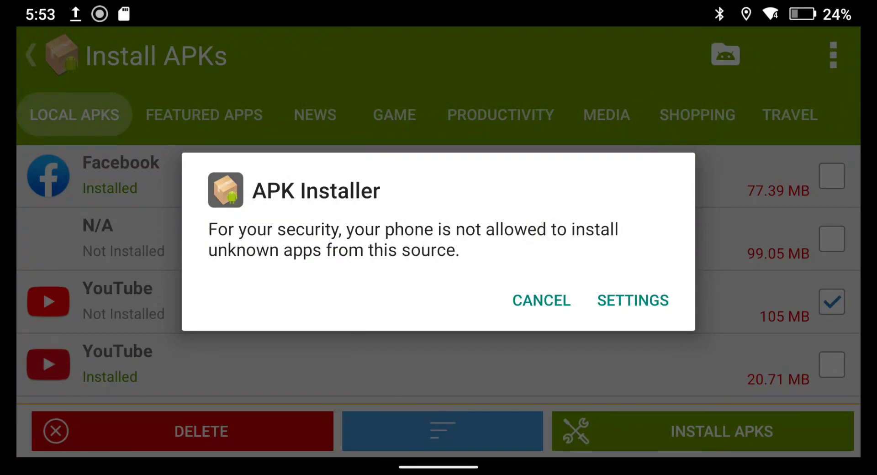
Step: Allow APK Installer to install unknown apps, then return to the pending YouTube install
{"action": "left_click", "coordinate": [647, 305]}
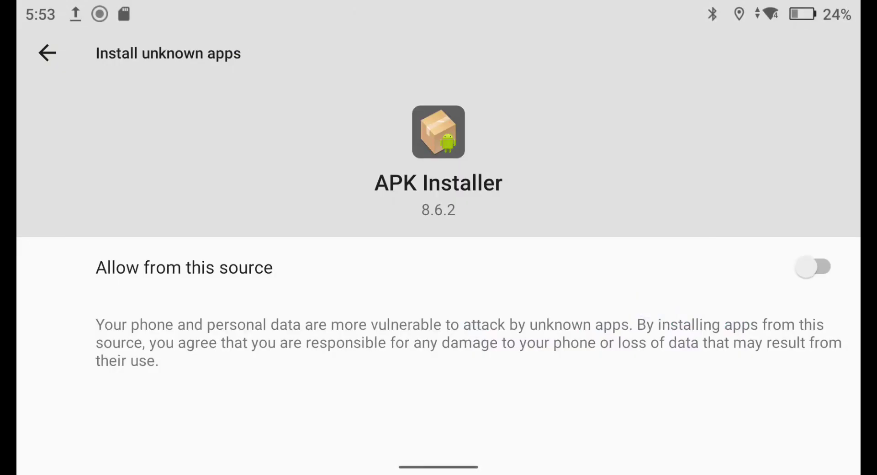
{"action": "left_click", "coordinate": [816, 267]}
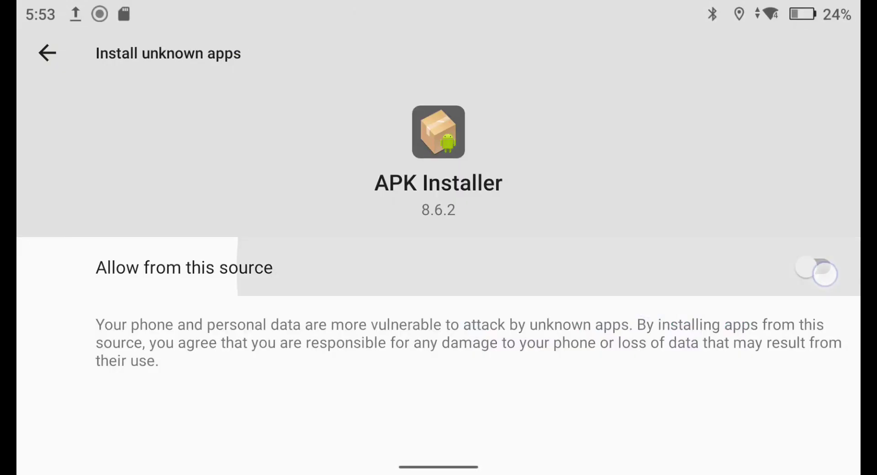
{"action": "left_click", "coordinate": [47, 53]}
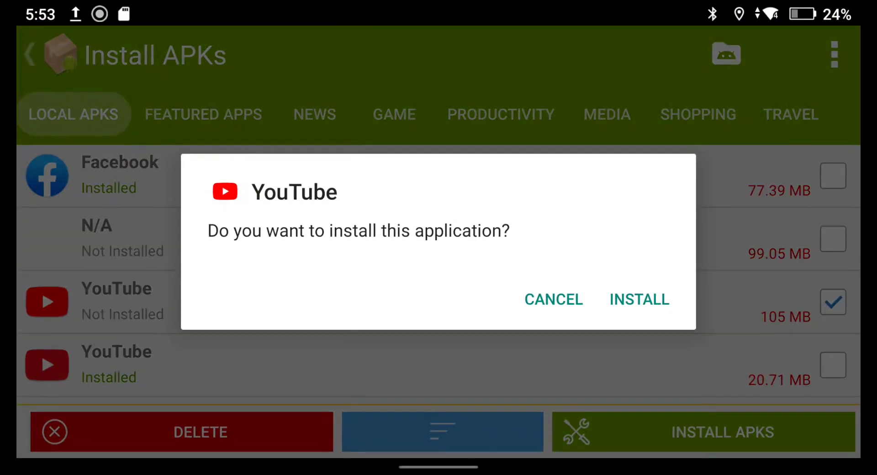
Step: Install the 105 MB YouTube APK, launch it, and dismiss the Google Play services warning
{"action": "left_click", "coordinate": [644, 295]}
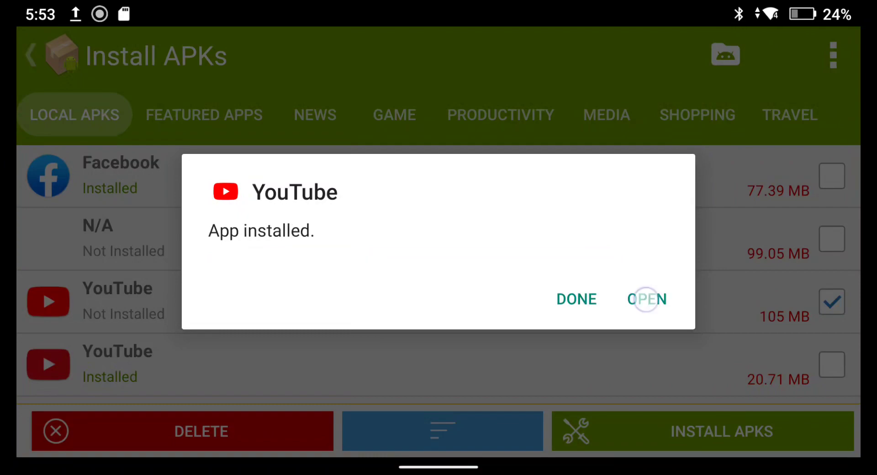
{"action": "left_click", "coordinate": [646, 299]}
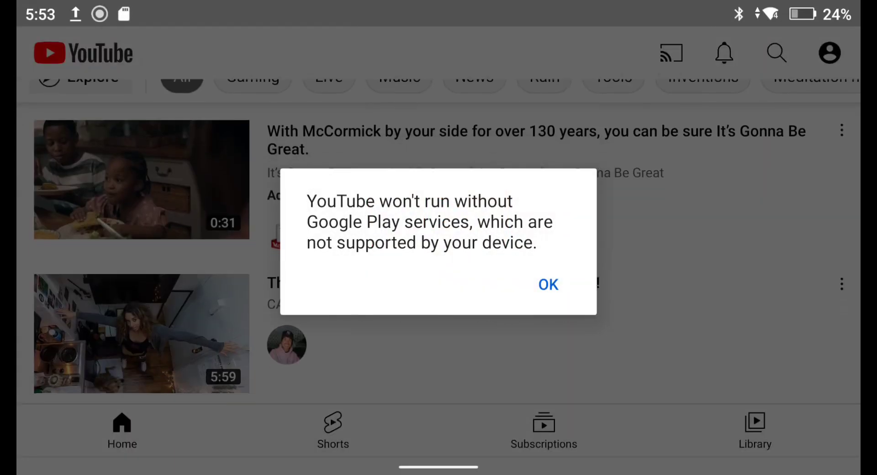
{"action": "left_click", "coordinate": [559, 281]}
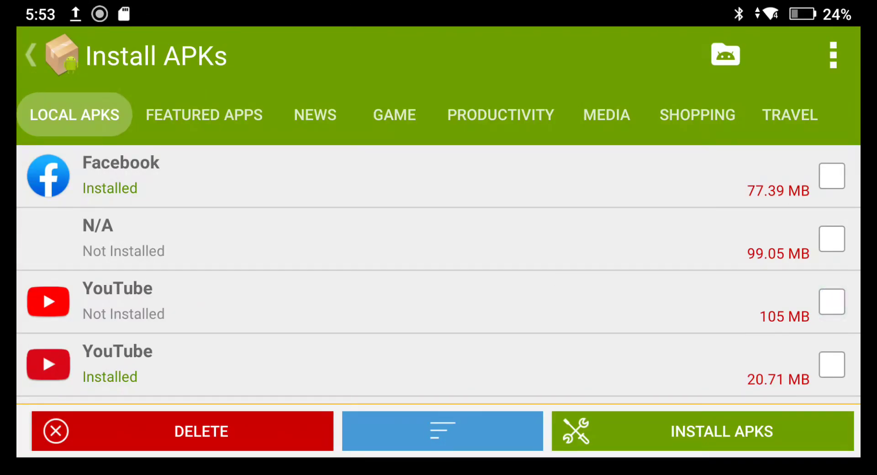
{"action": "left_click", "coordinate": [832, 365]}
Step: Install the 20.71 MB YouTube APK as an update, play a video, then go home
{"action": "left_click", "coordinate": [832, 364]}
{"action": "left_click", "coordinate": [679, 434]}
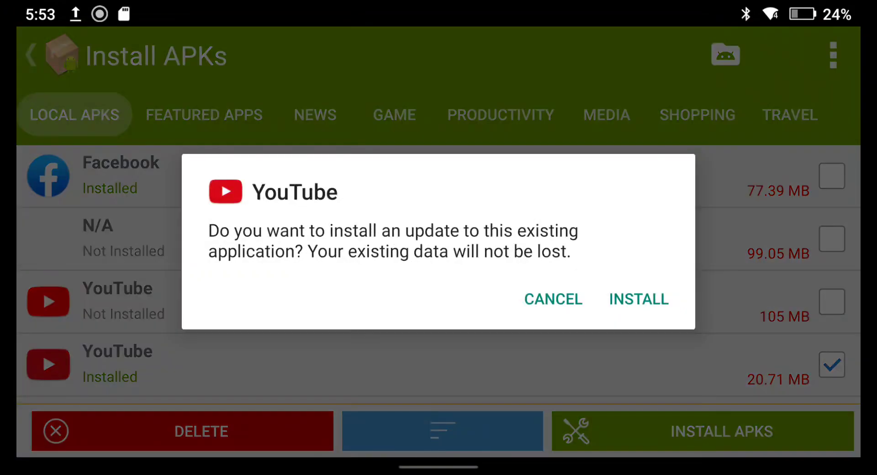
{"action": "left_click", "coordinate": [638, 298]}
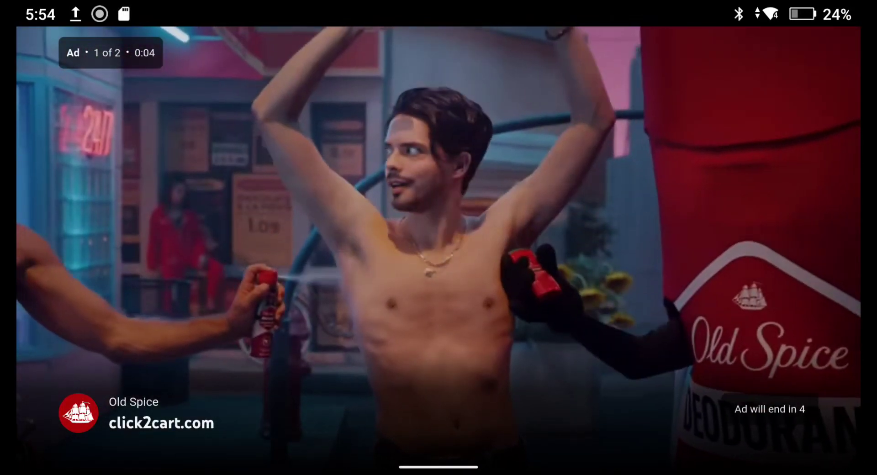
{"action": "left_click", "coordinate": [616, 354]}
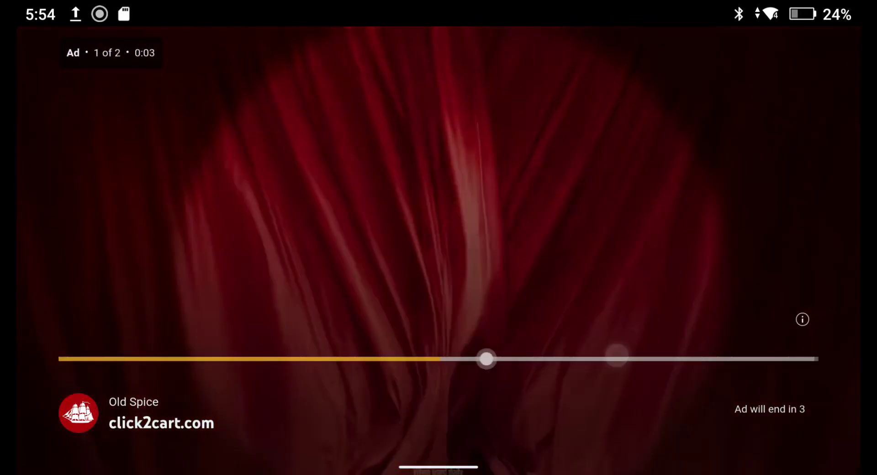
{"action": "left_click_drag", "start_coordinate": [470, 470], "coordinate": [469, 342]}
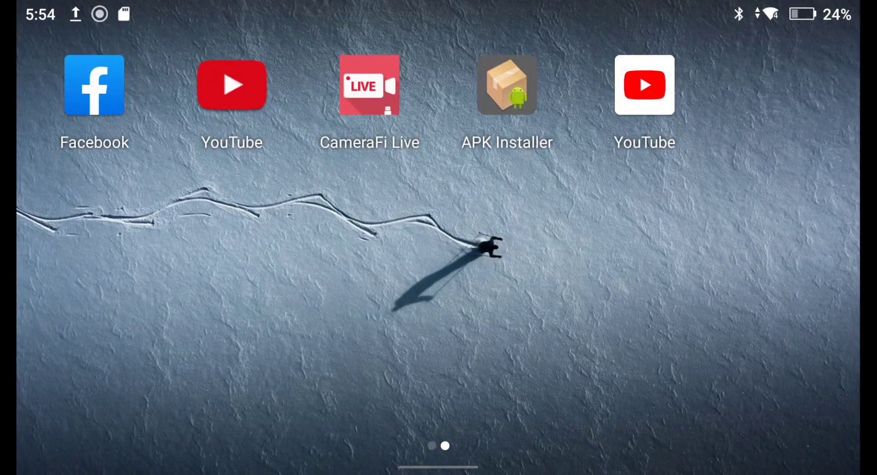
Step: Launch APK Installer from the home screen and show its Install APKs list of local packages
{"action": "left_click_drag", "start_coordinate": [660, 133], "coordinate": [673, 345]}
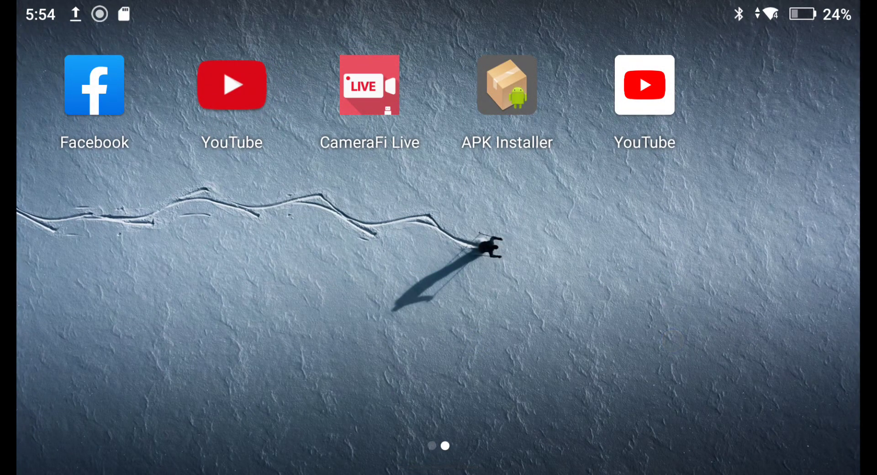
{"action": "left_click", "coordinate": [516, 92]}
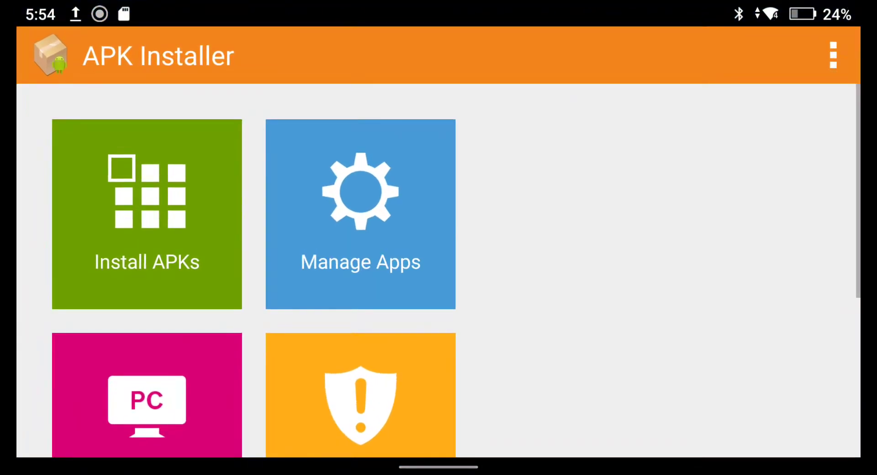
{"action": "left_click_drag", "start_coordinate": [596, 196], "coordinate": [595, 105]}
{"action": "mouse_move", "coordinate": [536, 254]}
{"action": "left_mouse_down"}
{"action": "mouse_move", "coordinate": [536, 211]}
{"action": "mouse_move", "coordinate": [566, 120]}
{"action": "left_mouse_up"}
{"action": "mouse_move", "coordinate": [541, 225]}
{"action": "left_mouse_down"}
{"action": "mouse_move", "coordinate": [554, 147]}
{"action": "mouse_move", "coordinate": [570, 413]}
{"action": "left_mouse_up"}
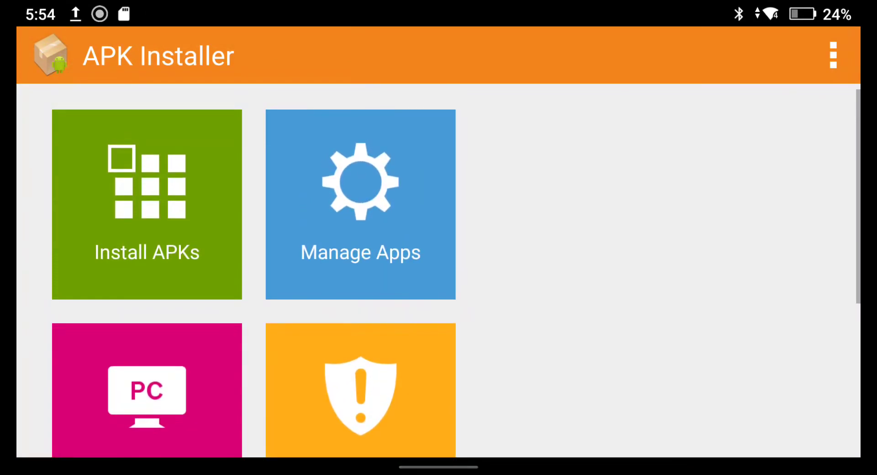
{"action": "left_click", "coordinate": [148, 187]}
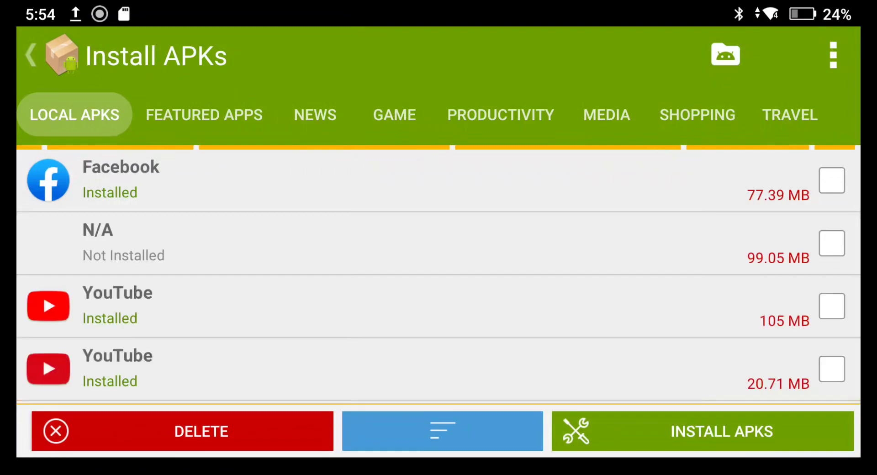
Step: Browse the Featured Apps catalogue and its News category
{"action": "mouse_move", "coordinate": [555, 342]}
{"action": "left_mouse_down"}
{"action": "mouse_move", "coordinate": [557, 221]}
{"action": "mouse_move", "coordinate": [552, 240]}
{"action": "mouse_move", "coordinate": [540, 209]}
{"action": "mouse_move", "coordinate": [550, 217]}
{"action": "mouse_move", "coordinate": [546, 329]}
{"action": "left_mouse_up"}
{"action": "left_click", "coordinate": [204, 114]}
{"action": "left_click", "coordinate": [297, 102]}
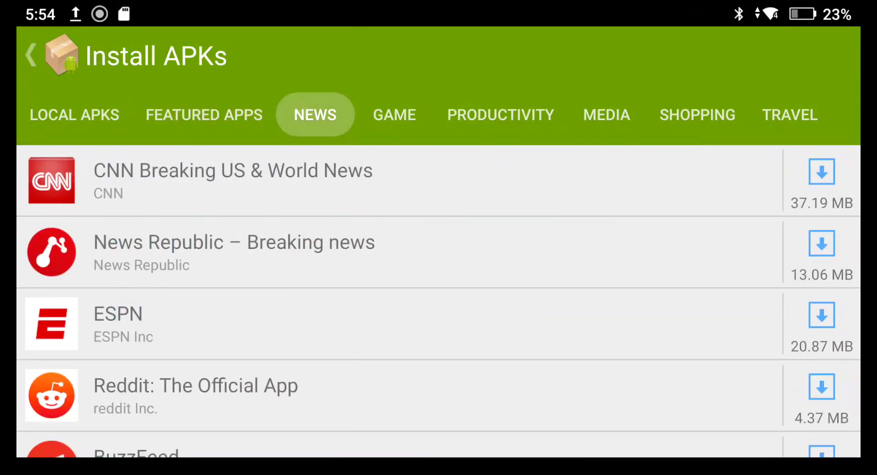
Step: Pull down and close the notification shade, then return to the home screen
{"action": "left_click_drag", "start_coordinate": [807, 16], "coordinate": [796, 98]}
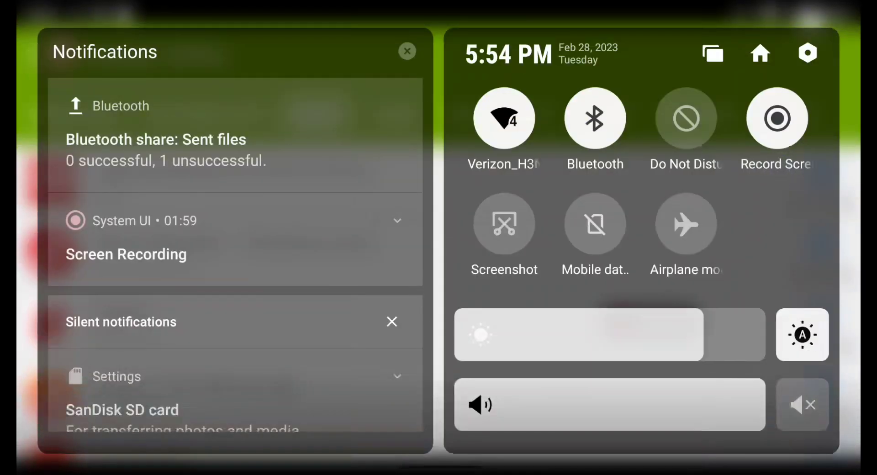
{"action": "left_click_drag", "start_coordinate": [509, 470], "coordinate": [507, 365]}
{"action": "left_click_drag", "start_coordinate": [438, 468], "coordinate": [488, 319]}
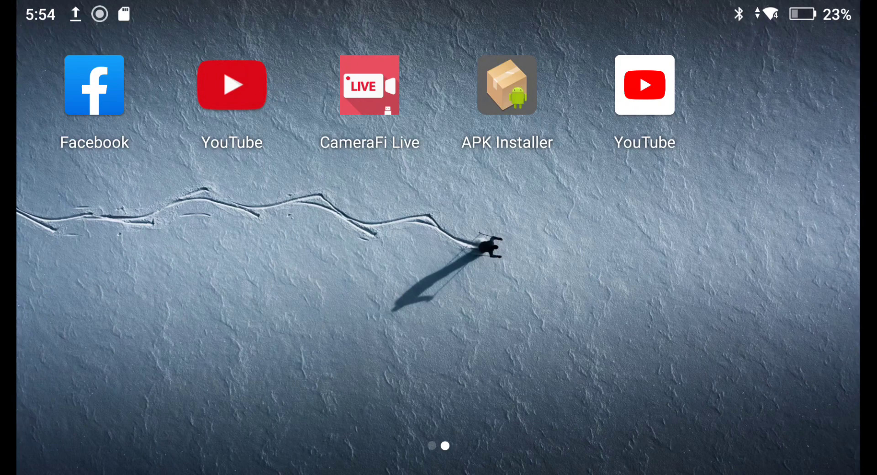
{"action": "mouse_move", "coordinate": [644, 84]}
{"action": "left_mouse_down"}
{"action": "mouse_move", "coordinate": [670, 85]}
{"action": "mouse_move", "coordinate": [672, 35]}
{"action": "mouse_move", "coordinate": [655, 91]}
{"action": "mouse_move", "coordinate": [656, 146]}
{"action": "left_mouse_up"}
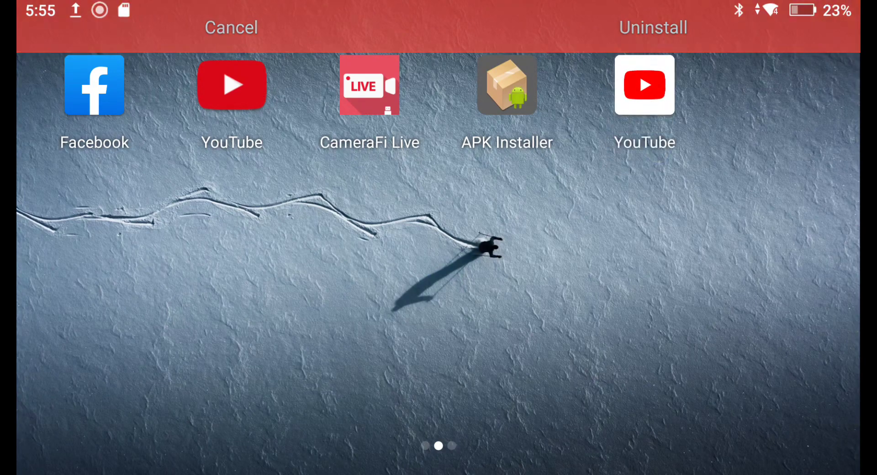
Step: Drag the right-hand YouTube icon to Uninstall and confirm its removal
{"action": "mouse_move", "coordinate": [638, 100]}
{"action": "left_mouse_down"}
{"action": "mouse_move", "coordinate": [659, 110]}
{"action": "mouse_move", "coordinate": [648, 114]}
{"action": "mouse_move", "coordinate": [652, 87]}
{"action": "mouse_move", "coordinate": [668, 101]}
{"action": "mouse_move", "coordinate": [676, 20]}
{"action": "left_mouse_up"}
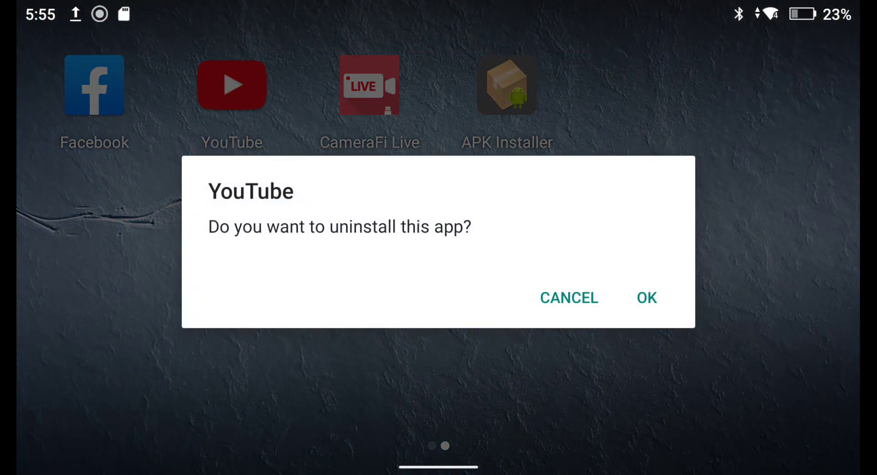
{"action": "left_click", "coordinate": [655, 310]}
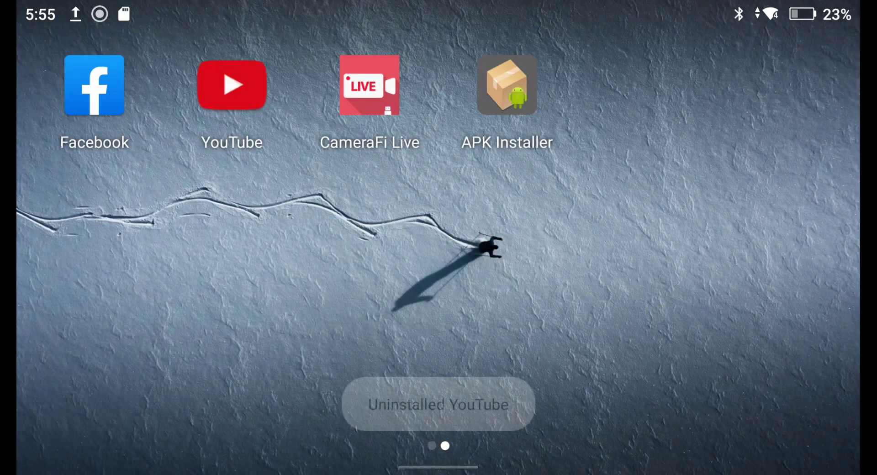